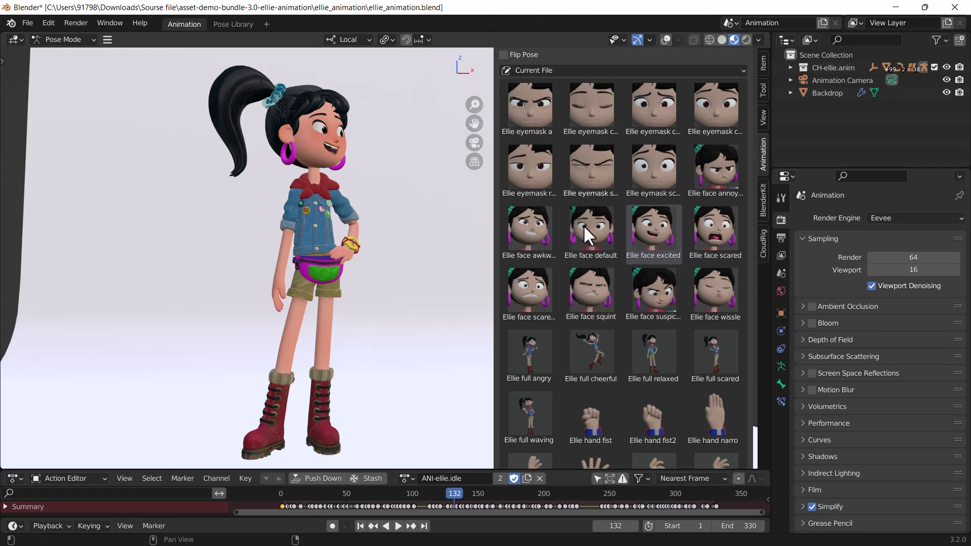
scroll(591, 253, up, 2)
scroll(598, 274, up, 1)
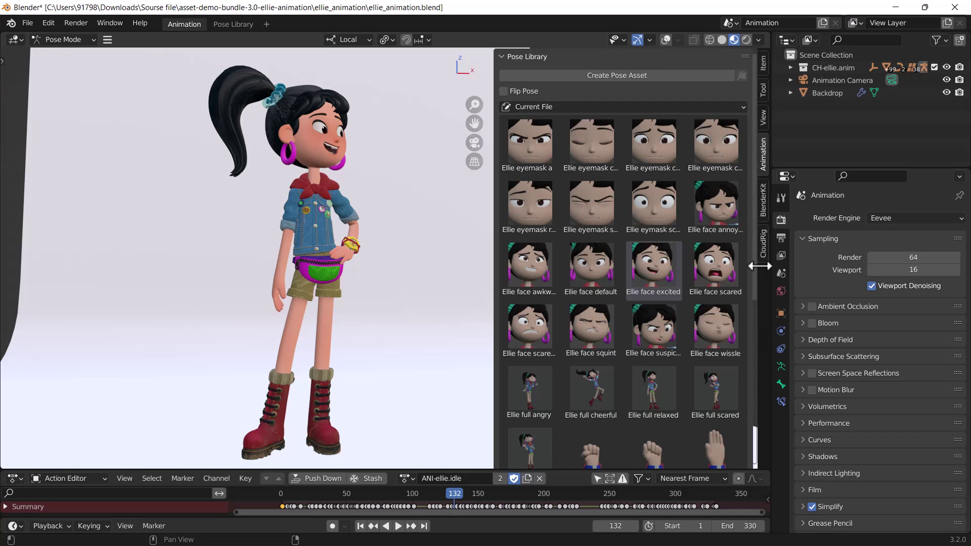
scroll(648, 379, down, 1)
scroll(649, 379, up, 1)
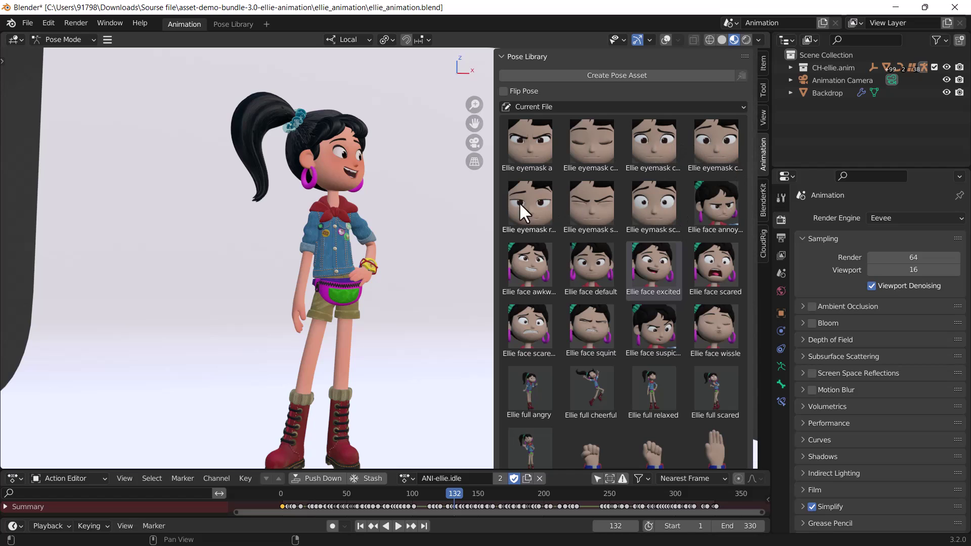
Try the Ellie eyemask poses in turn, including angry, closed, squinting and wide-open eyes.
click(530, 142)
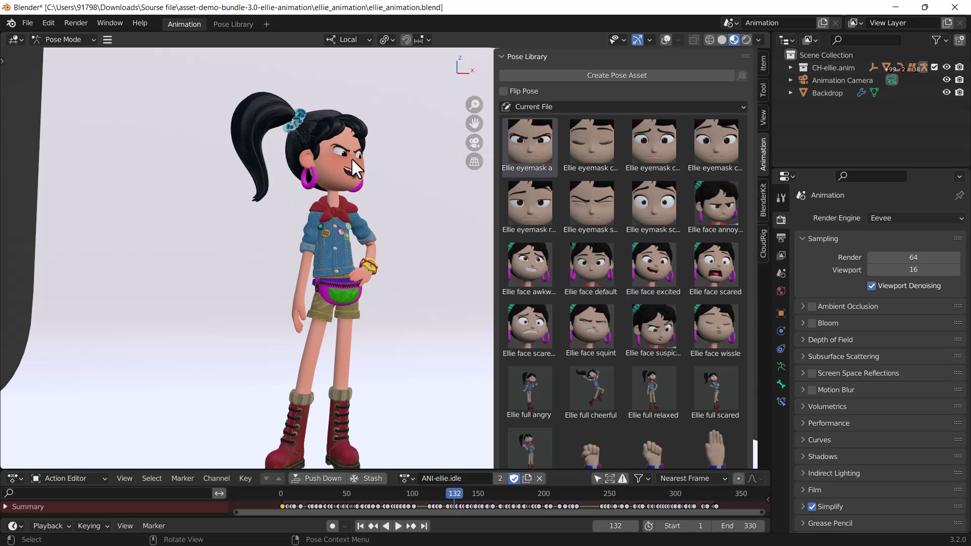
middle_drag(337, 148, 314, 170)
scroll(368, 187, down, 7)
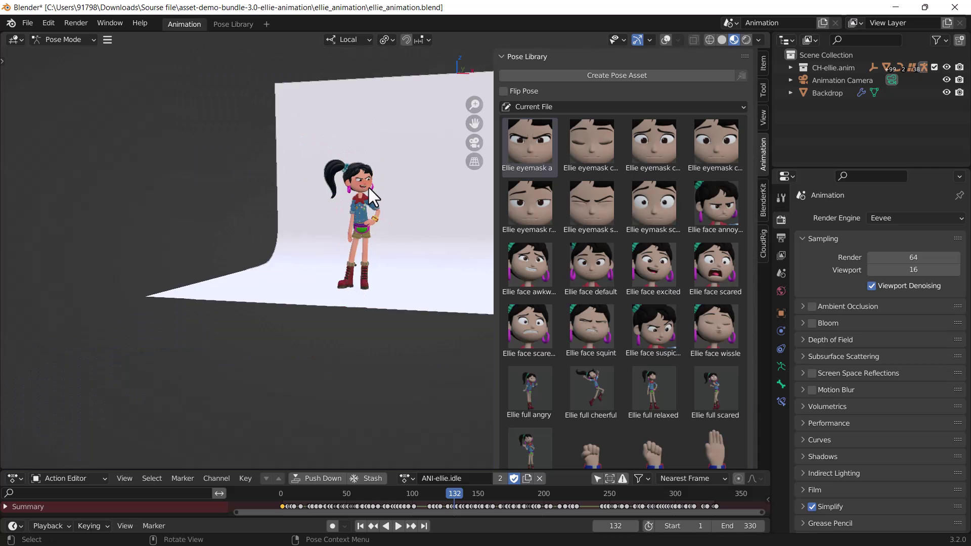
scroll(368, 187, up, 4)
scroll(368, 187, up, 4)
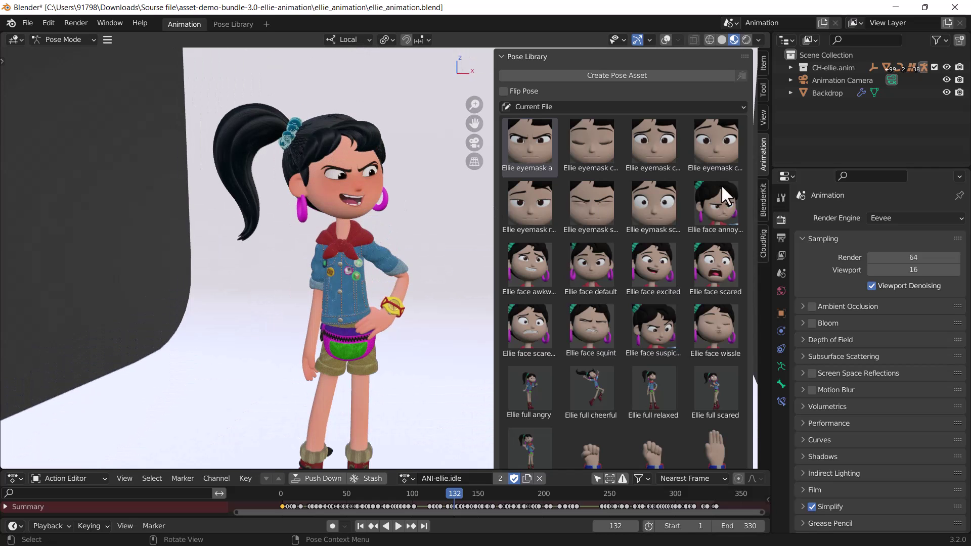
click(600, 153)
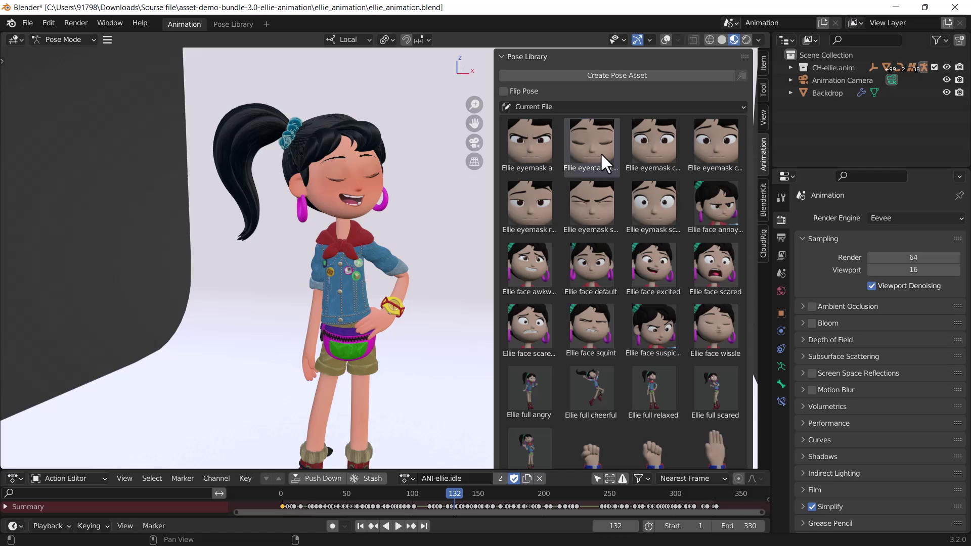
click(671, 145)
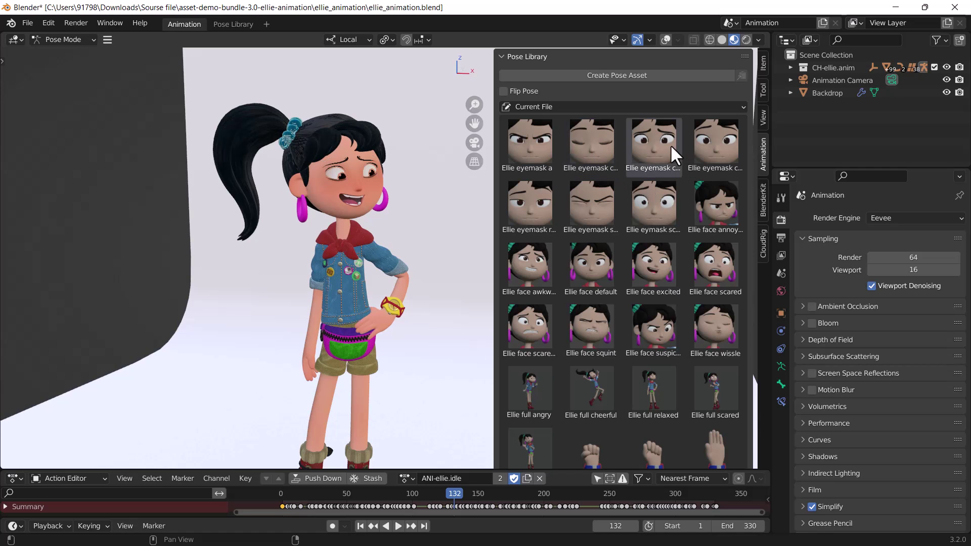
click(708, 156)
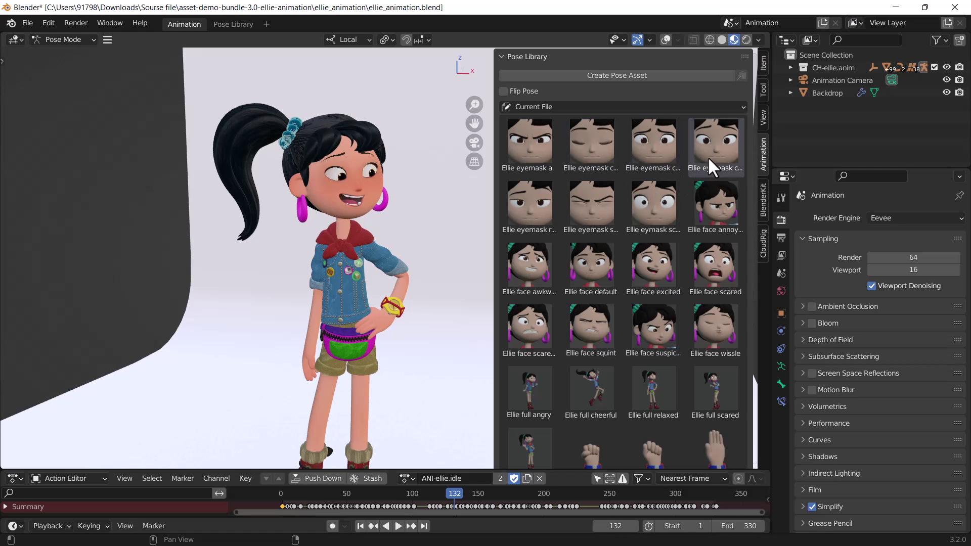
click(526, 208)
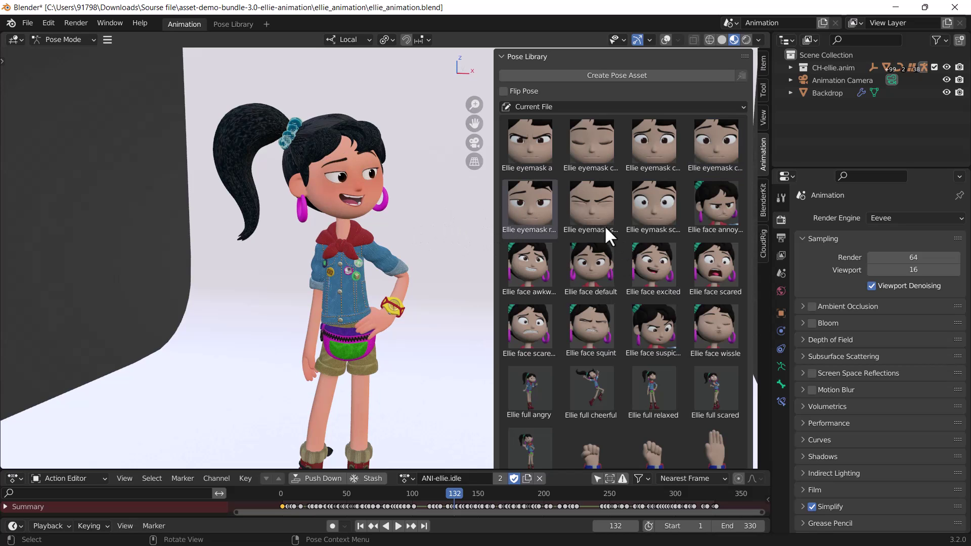
click(586, 202)
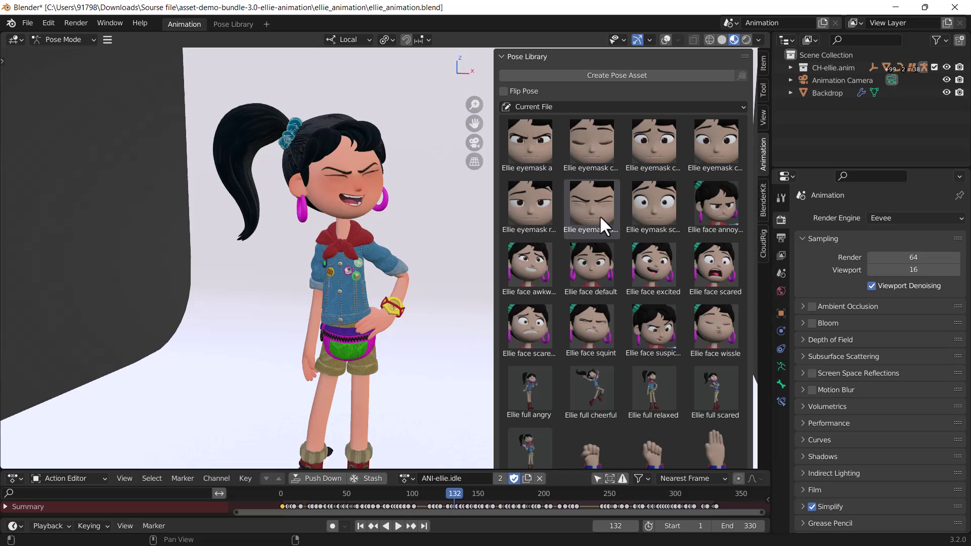
click(661, 205)
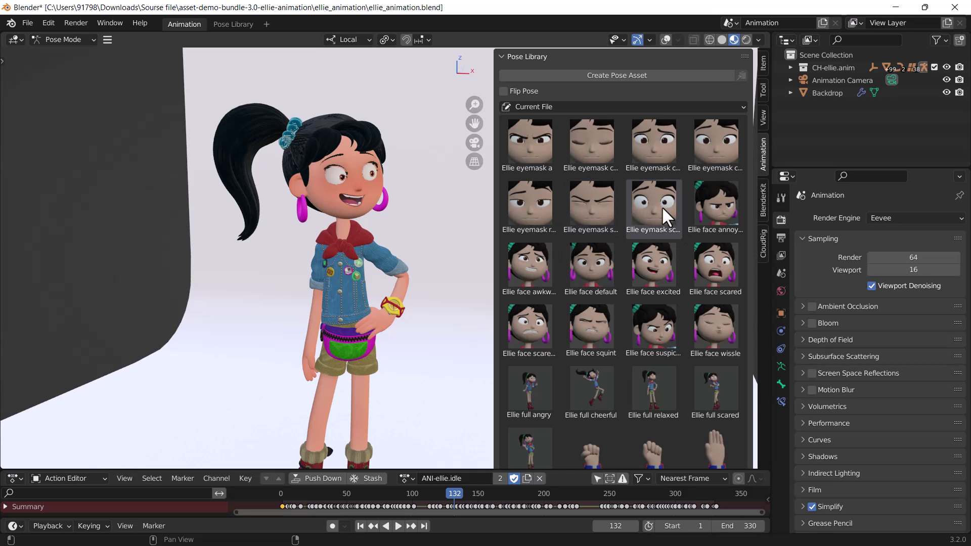
Cycle the face expressions annoyed, awkward, default and excited, ending on Ellie face scared.
click(710, 213)
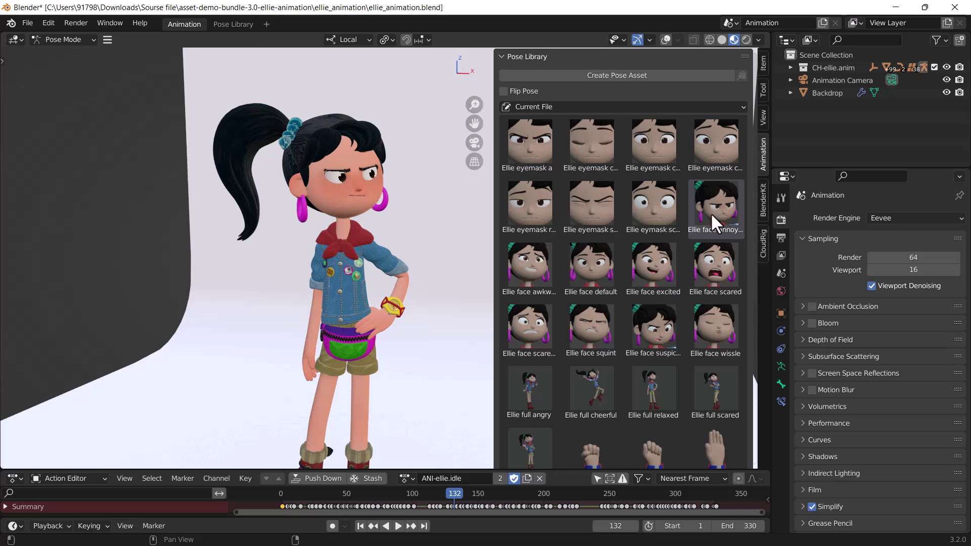
click(530, 267)
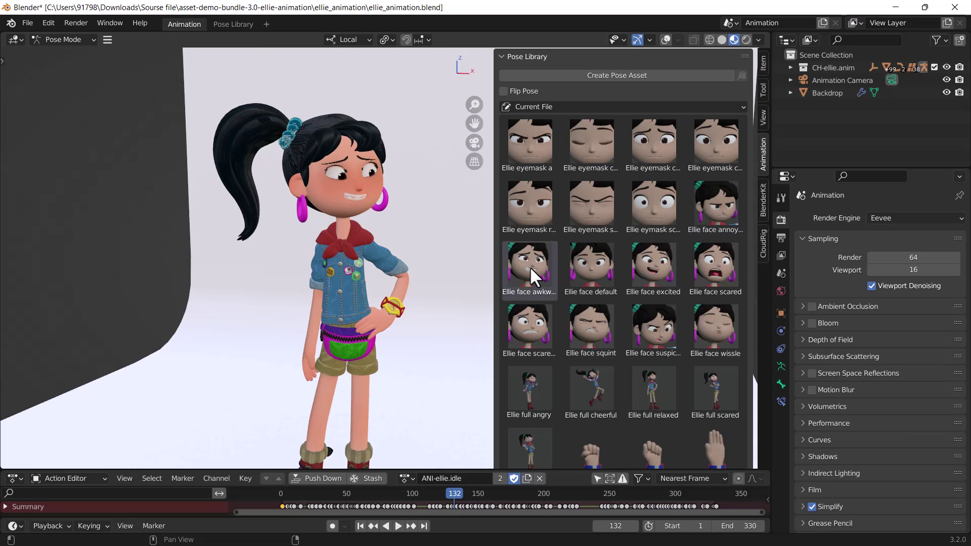
click(592, 255)
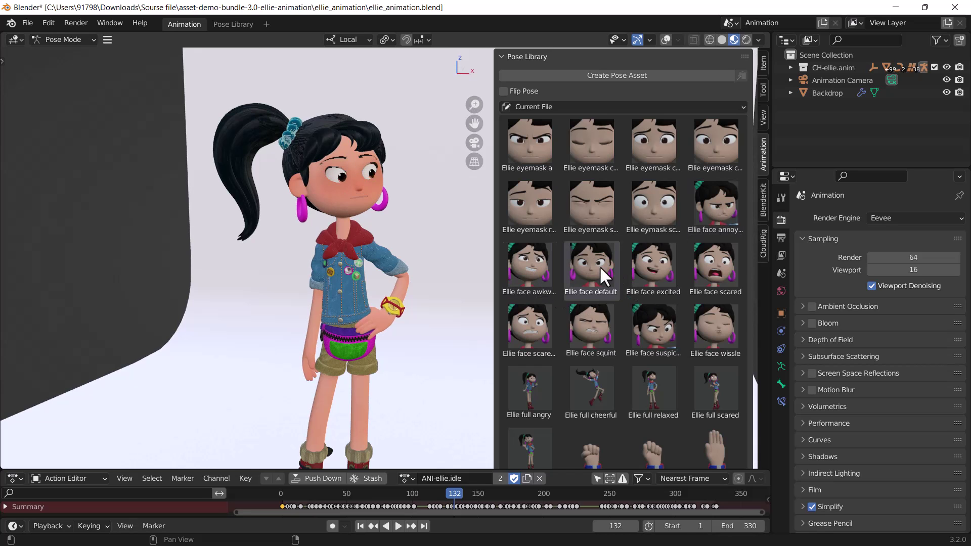
click(664, 274)
click(712, 272)
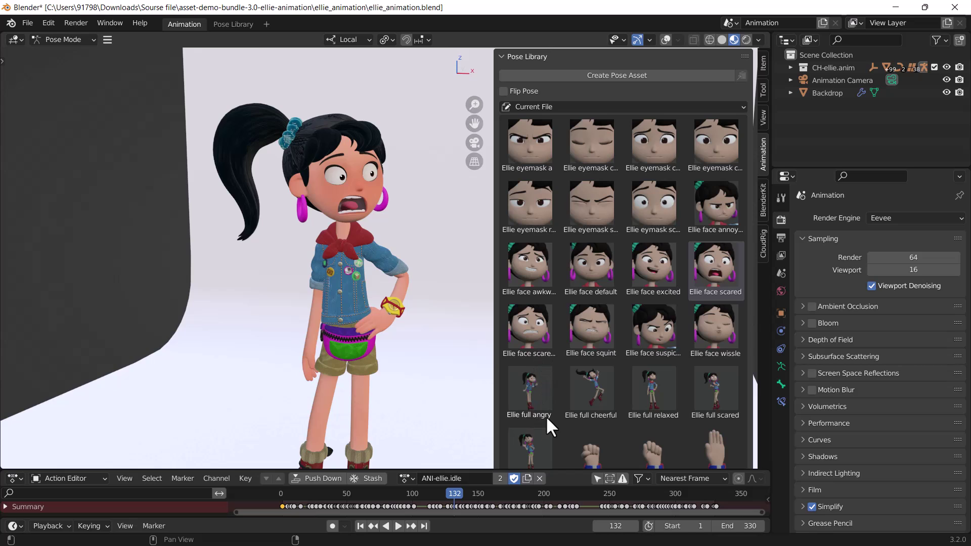
Try the Ellie full cheerful, angry and relaxed body poses, finishing on Ellie full scared.
click(596, 382)
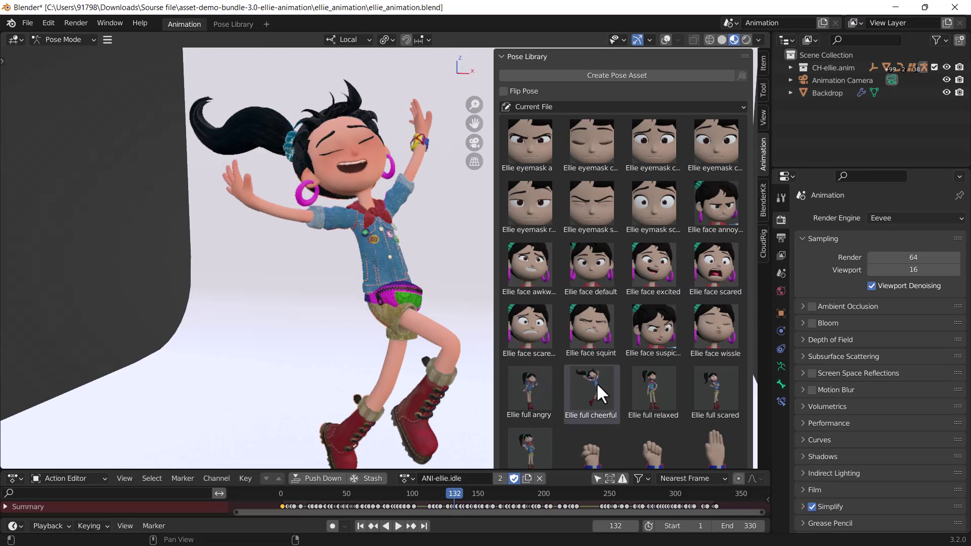
click(549, 377)
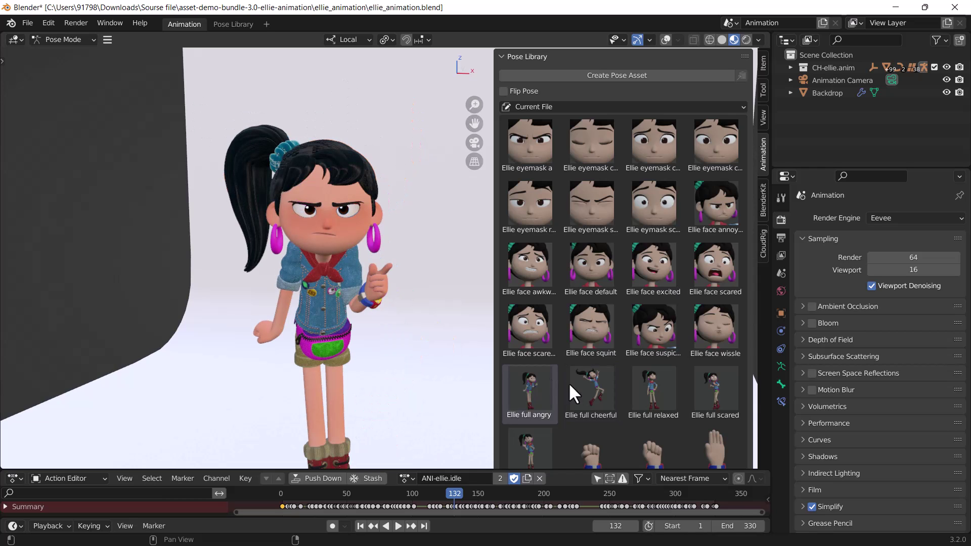
middle_drag(418, 295, 434, 324)
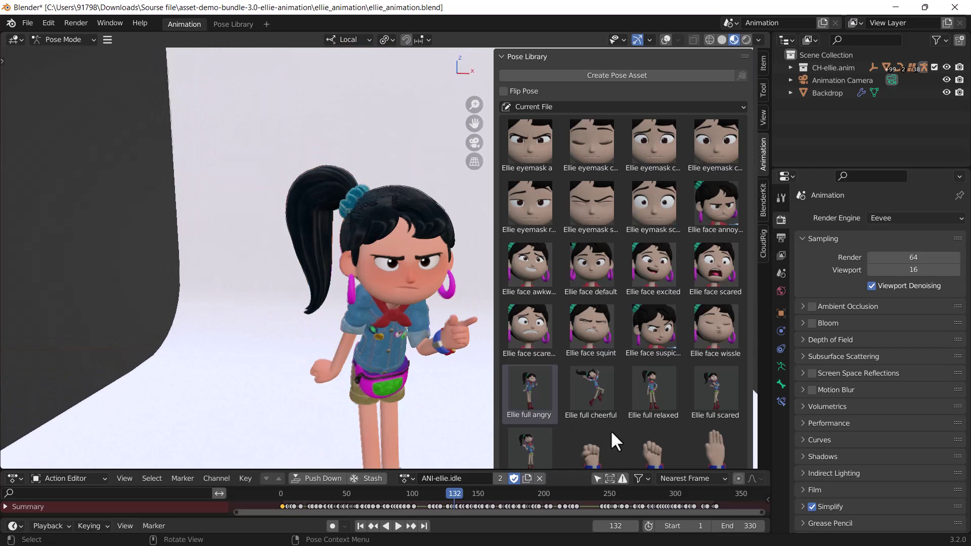
click(644, 385)
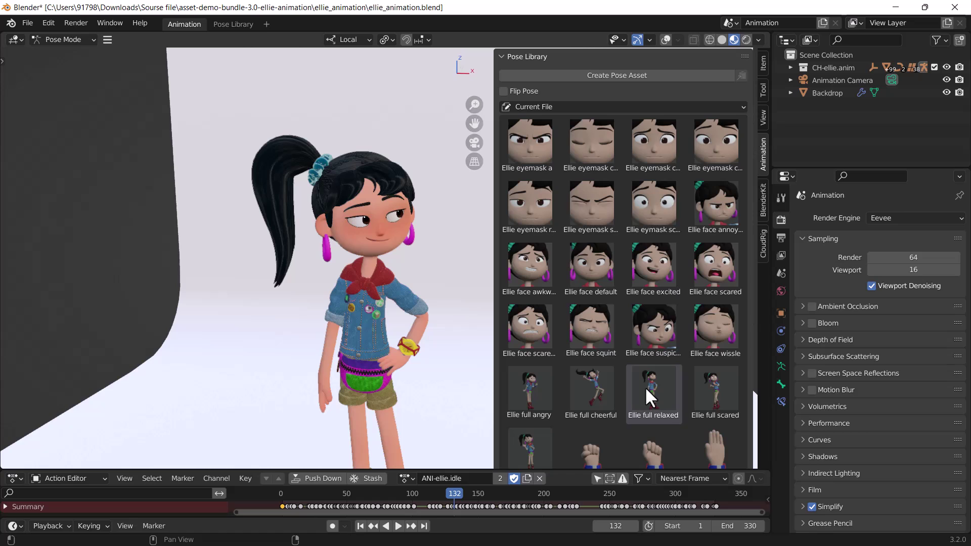
click(716, 393)
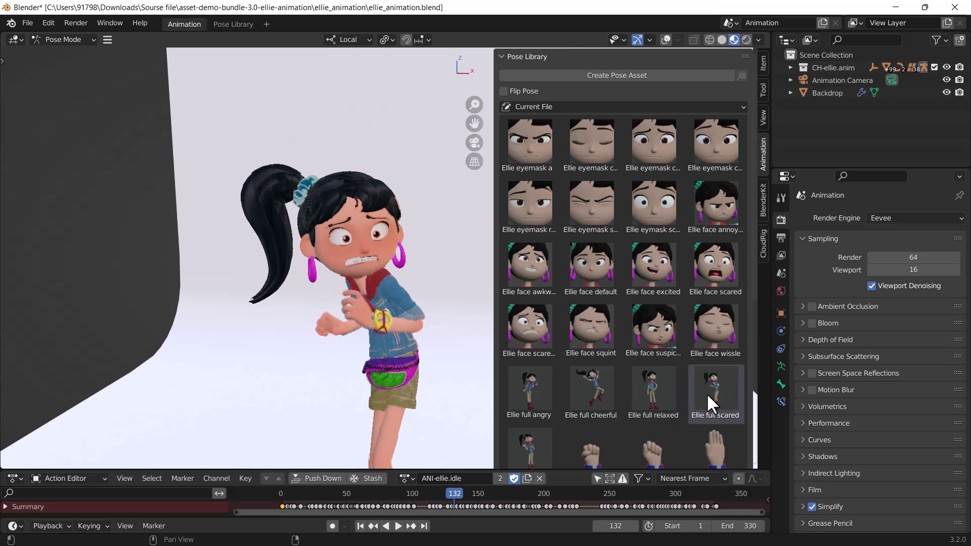
Apply the Ellie full waving pose and view her from a slightly new angle.
scroll(528, 419, down, 2)
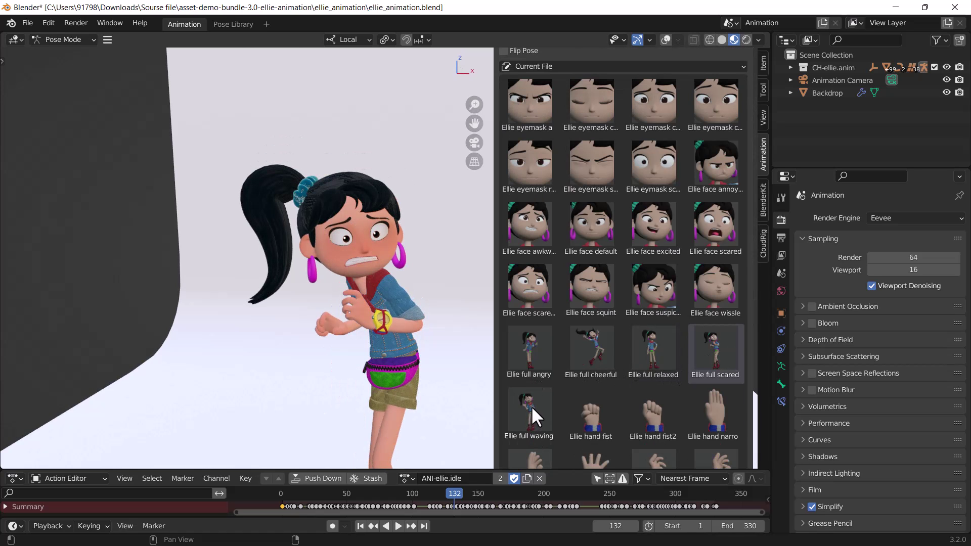
click(530, 406)
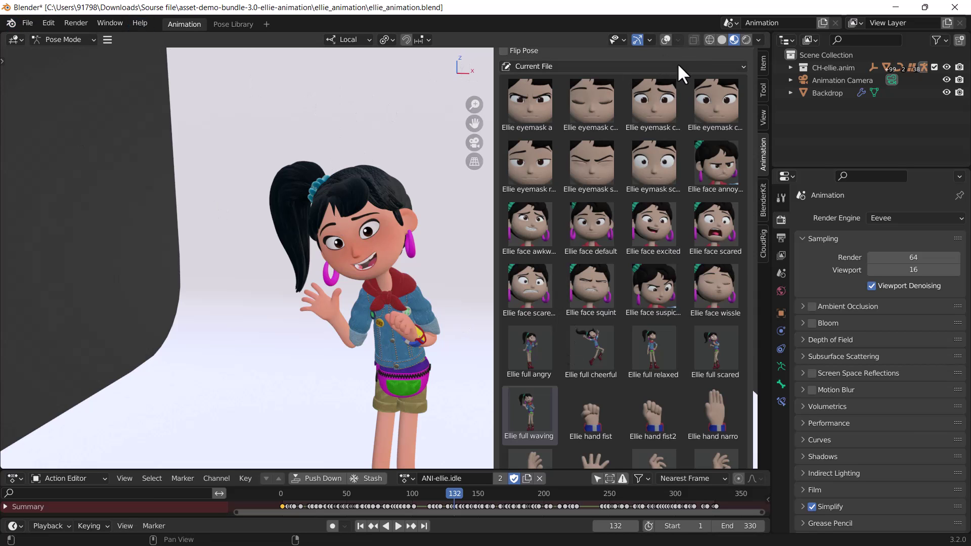
click(723, 39)
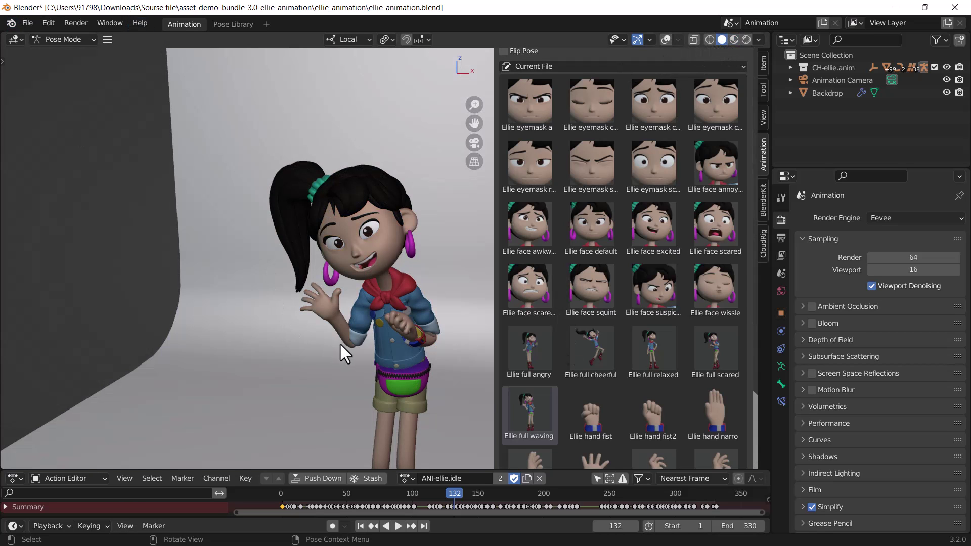
mouse_move(339, 342)
middle_down()
mouse_move(344, 312)
mouse_move(297, 268)
middle_up()
Play the ANI-ellie.idle animation and stop it at frame 198.
key(space)
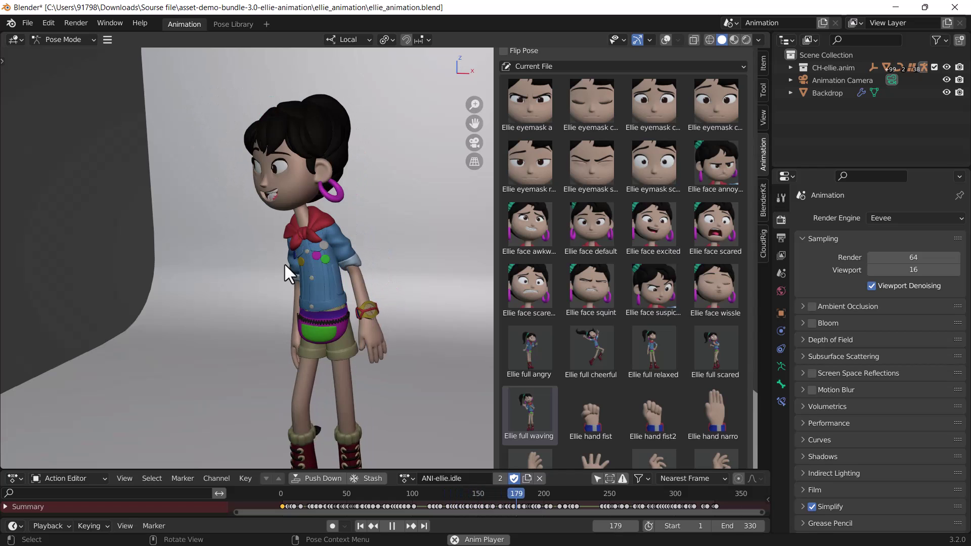
key(space)
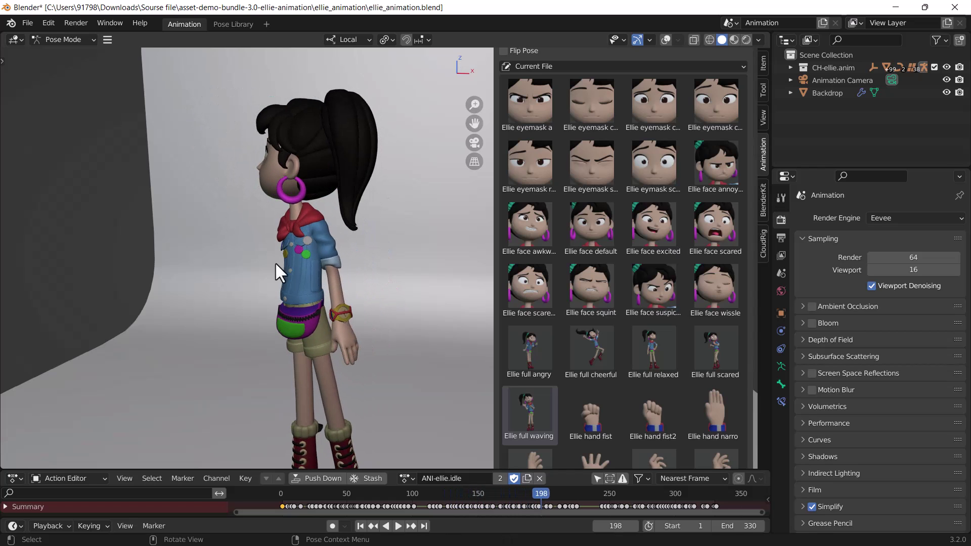
Apply Ellie full waving, try hand fist, fist2, flat, spread and claw, ending on hands relax.
double_click(536, 406)
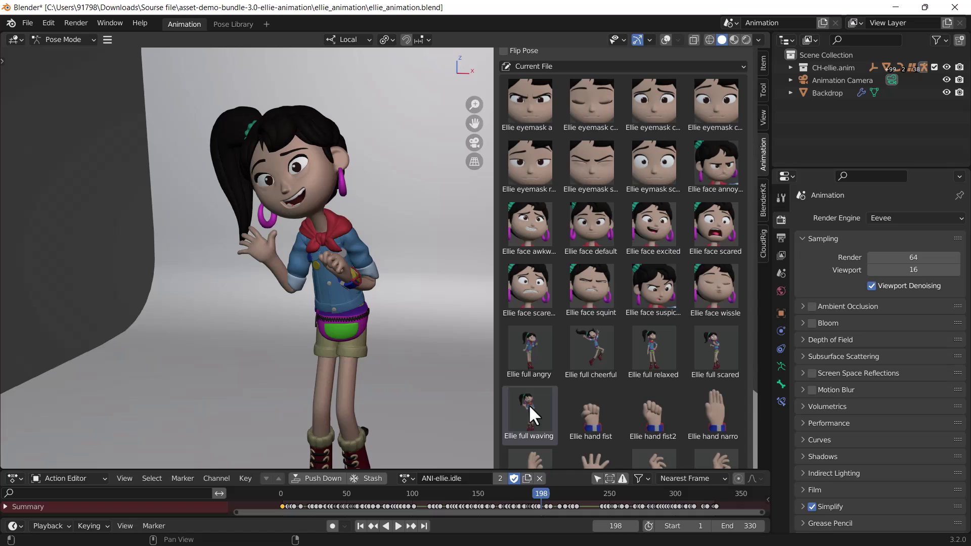
double_click(589, 406)
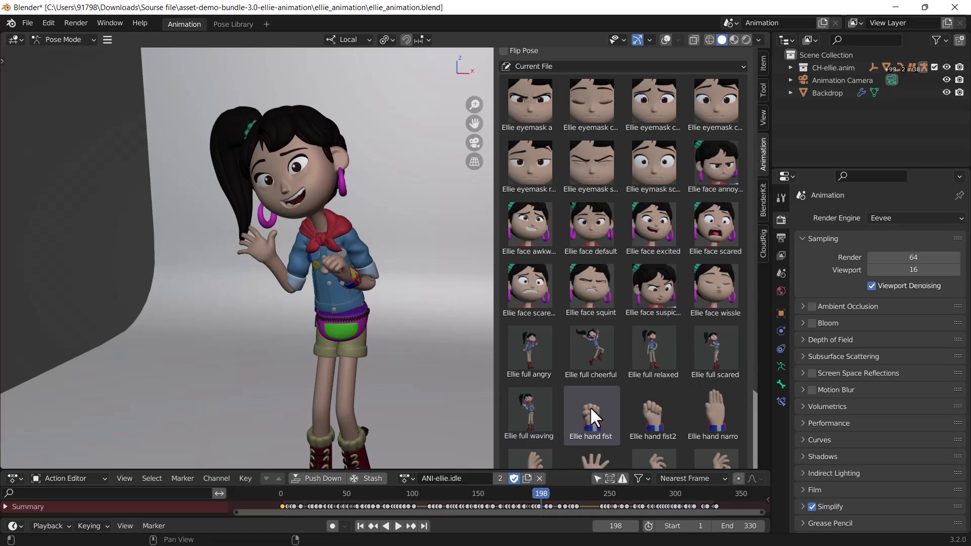
double_click(658, 417)
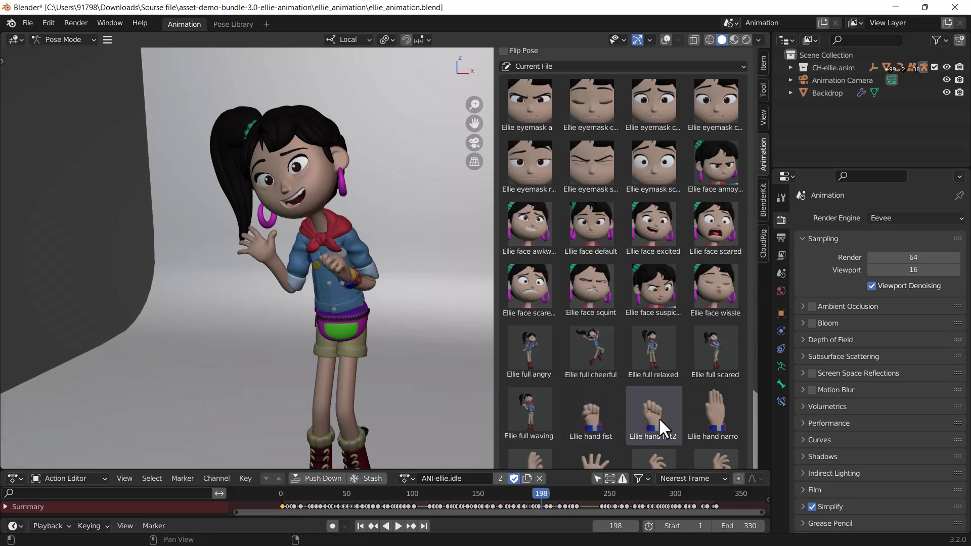
double_click(724, 405)
scroll(679, 400, down, 2)
click(535, 420)
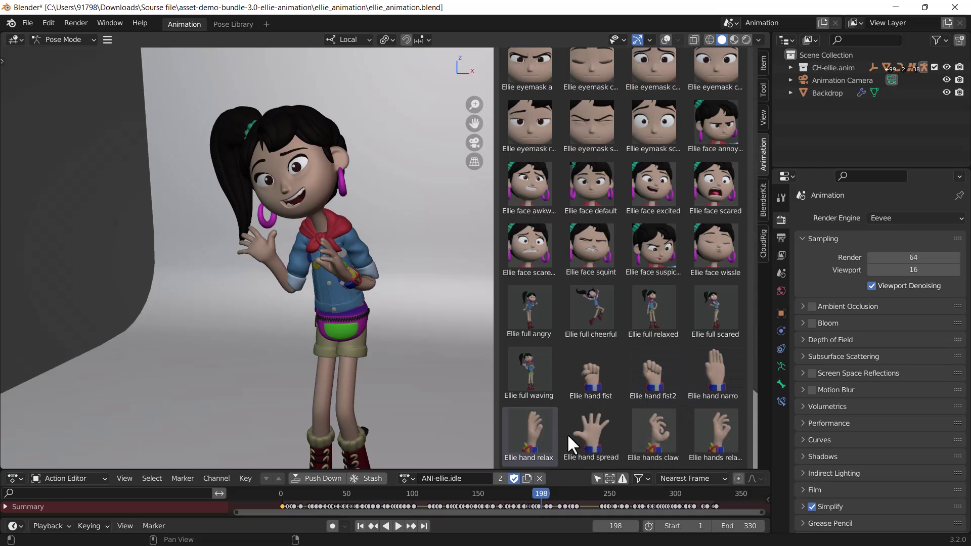
double_click(584, 430)
double_click(665, 437)
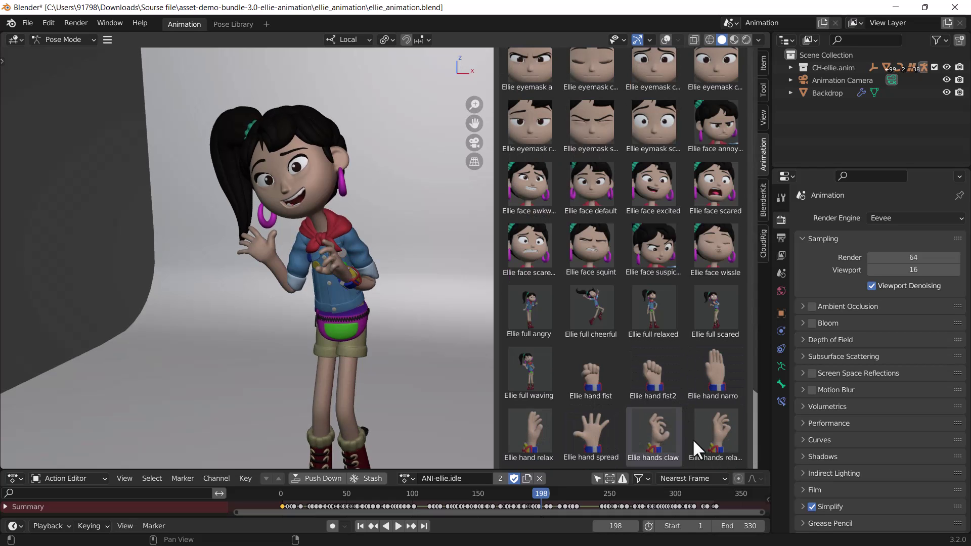
double_click(697, 436)
scroll(607, 364, down, 4)
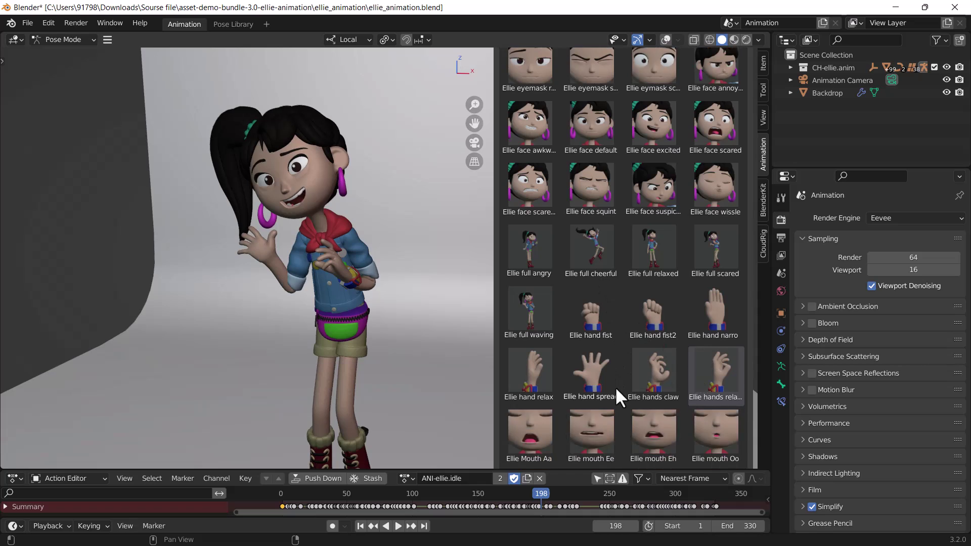
scroll(583, 418, down, 3)
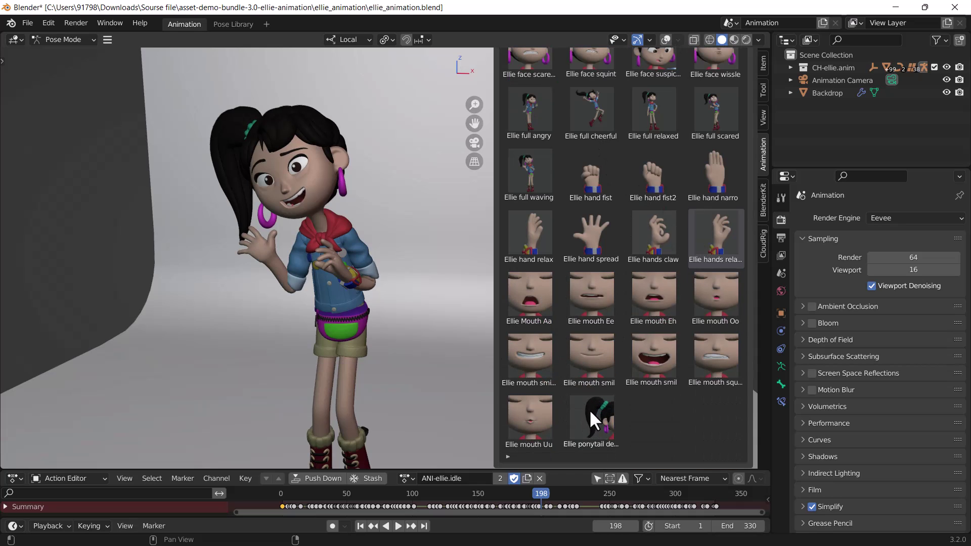
Apply the ponytail pose and try mouth shapes Uu, two smiles, open smile, Oo and Eh.
double_click(590, 409)
double_click(528, 412)
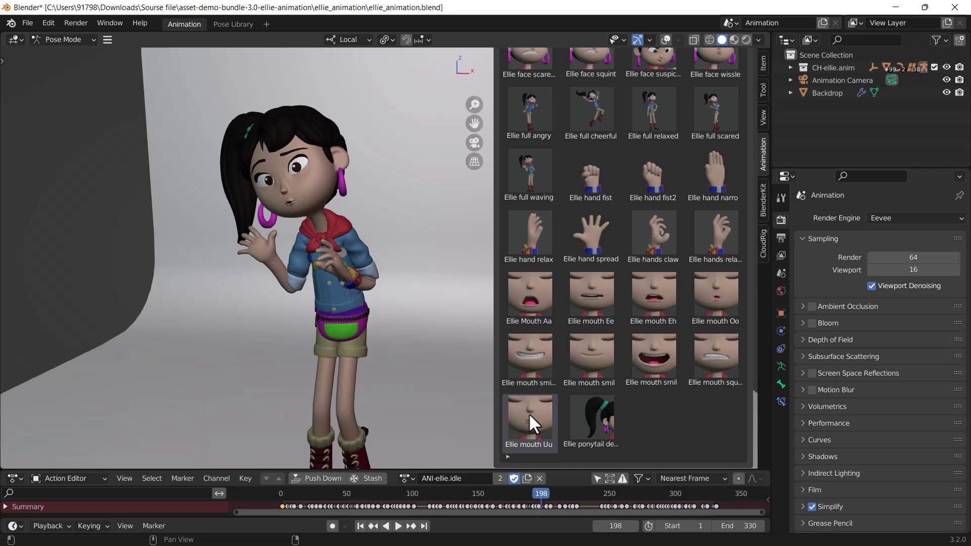
double_click(529, 353)
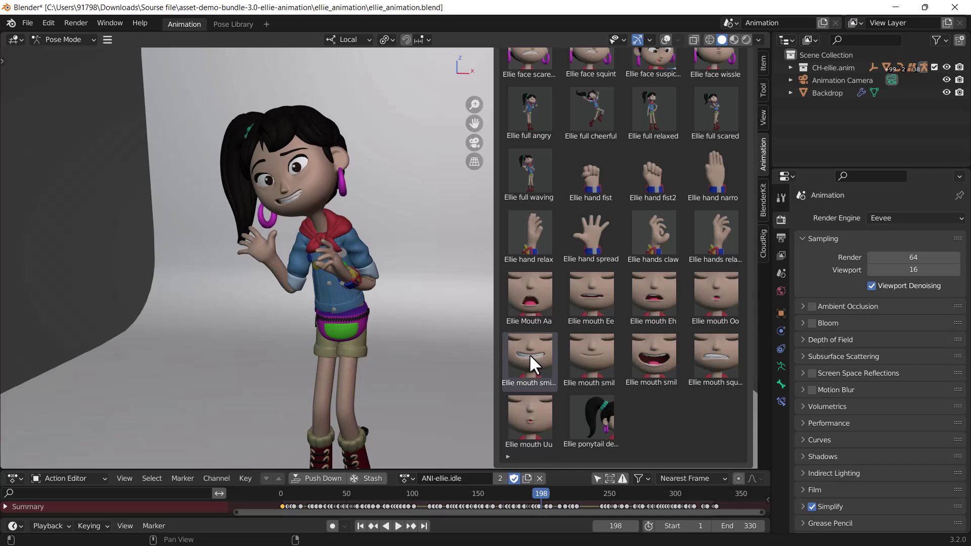
double_click(589, 355)
double_click(651, 363)
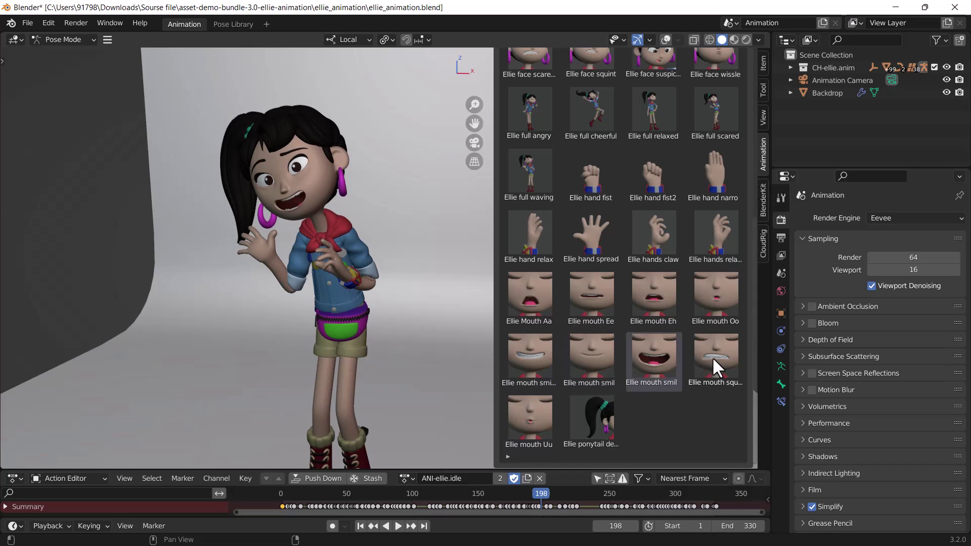
double_click(712, 357)
double_click(714, 297)
double_click(674, 295)
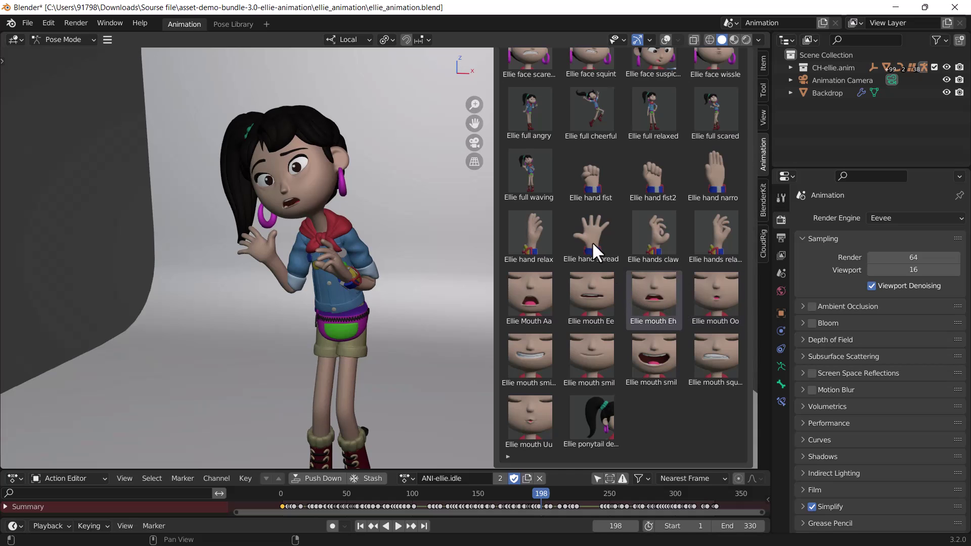
scroll(592, 243, up, 2)
Apply hand fist and the Ellie full cheerful jump, then mouth Ee and a wide open smile.
double_click(582, 236)
scroll(583, 252, up, 2)
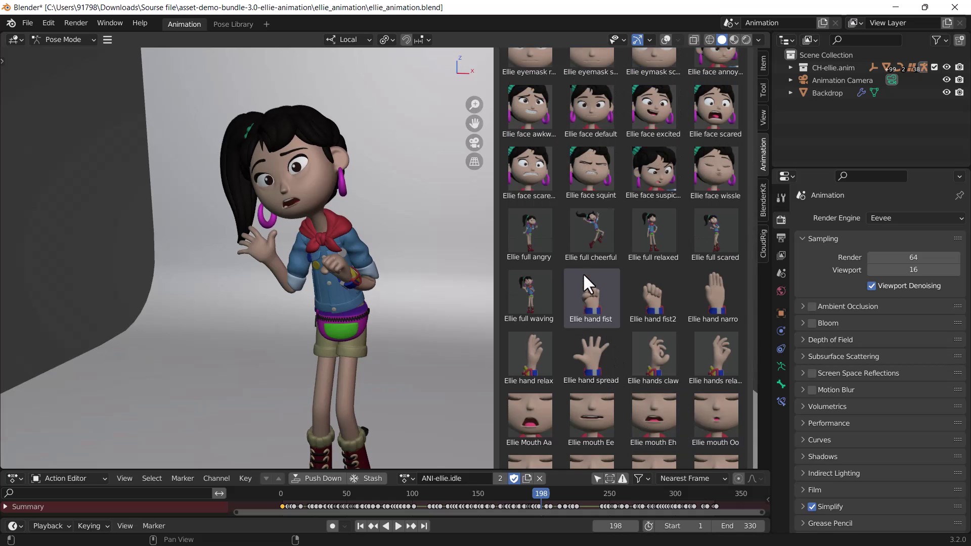
double_click(588, 245)
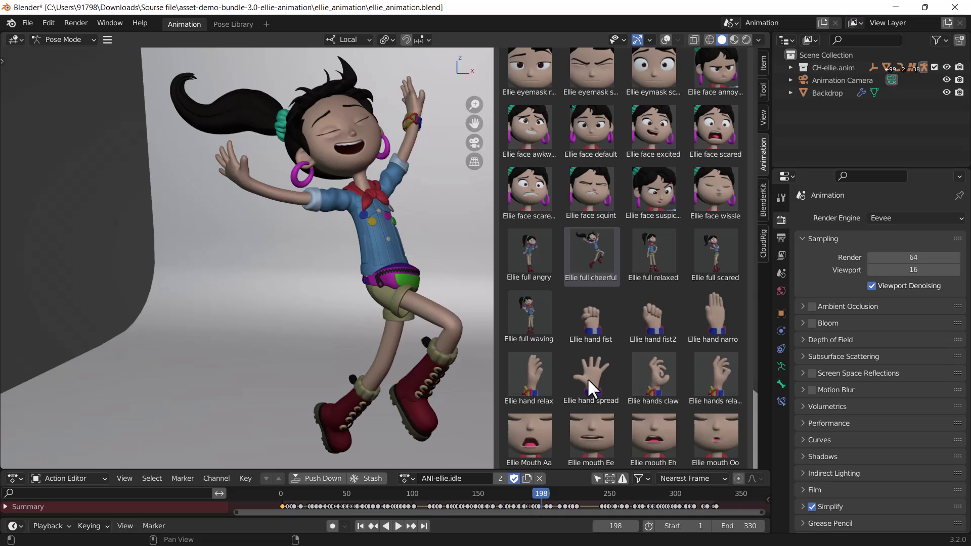
double_click(593, 420)
scroll(609, 311, down, 2)
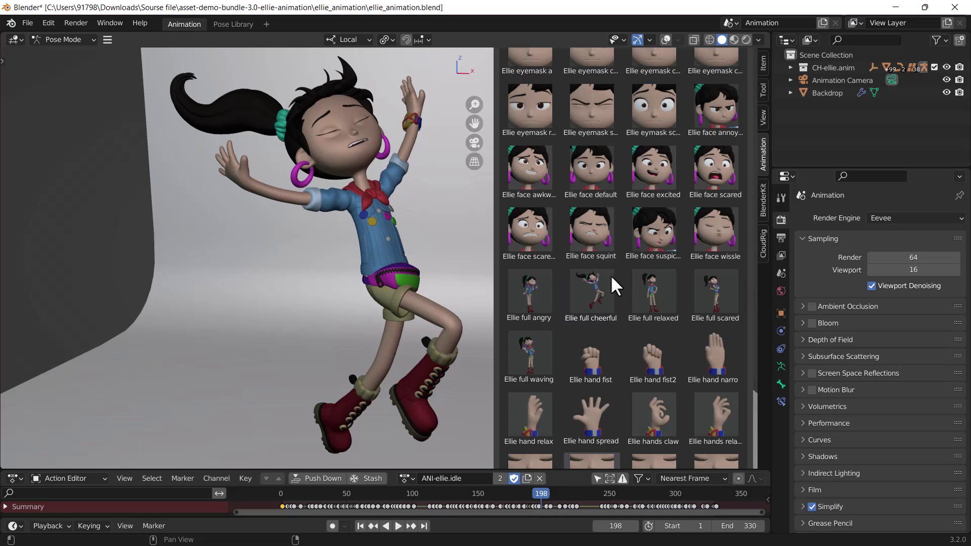
double_click(651, 447)
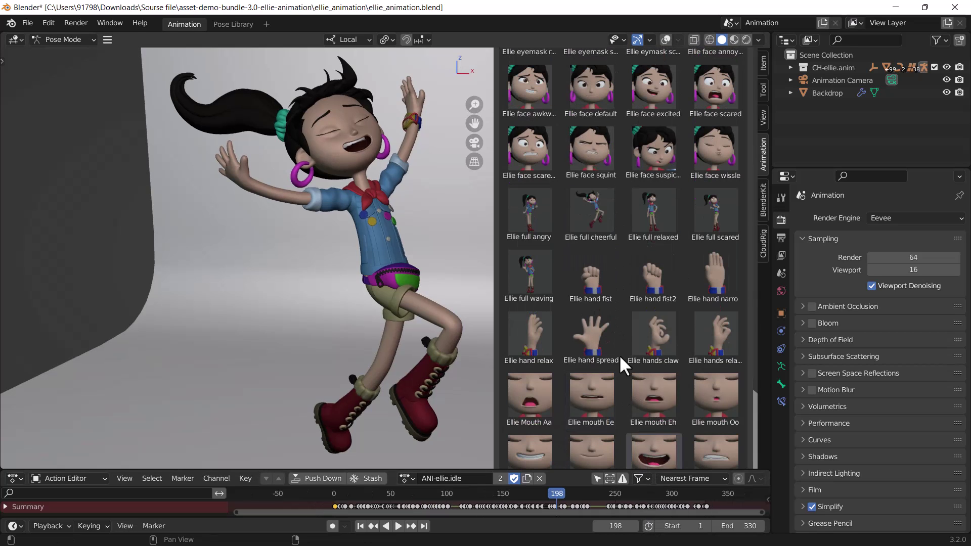
Try the suspicious face, then settle on the Ellie face excited expression.
double_click(663, 167)
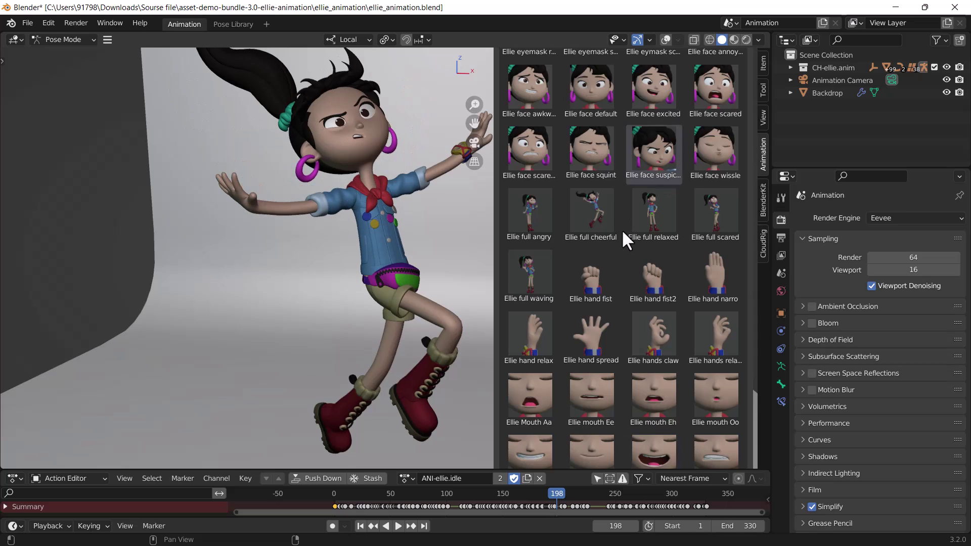
scroll(622, 230, up, 2)
double_click(648, 145)
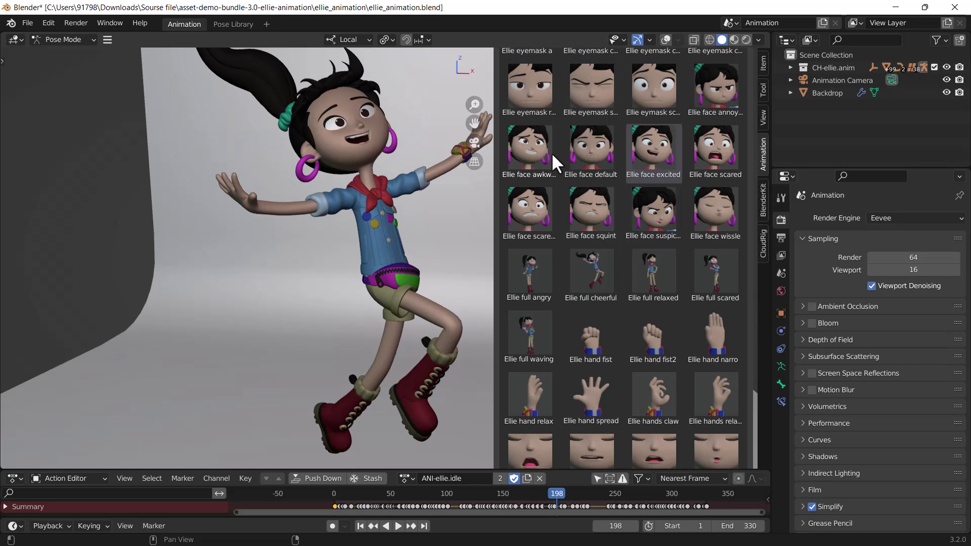
scroll(603, 303, down, 2)
scroll(597, 311, up, 6)
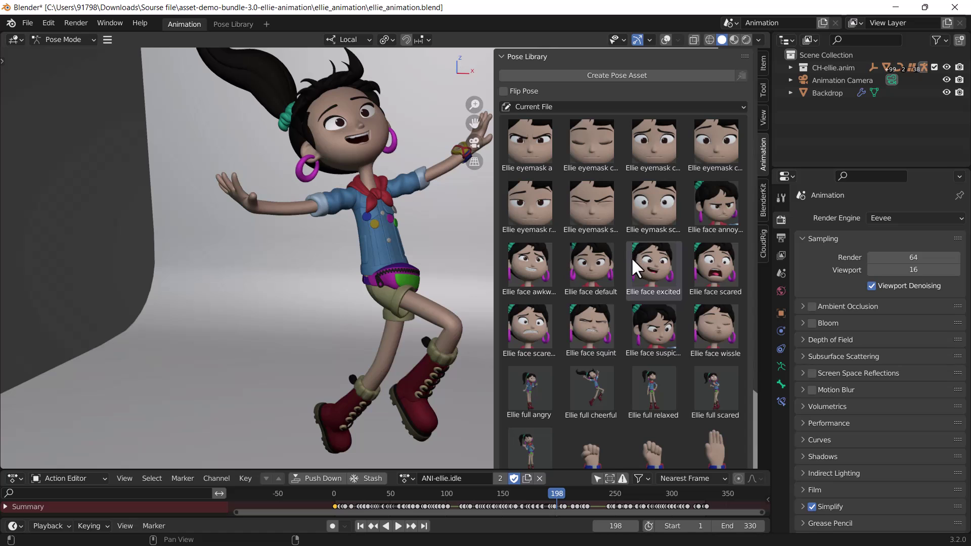
scroll(632, 258, down, 5)
scroll(640, 270, down, 4)
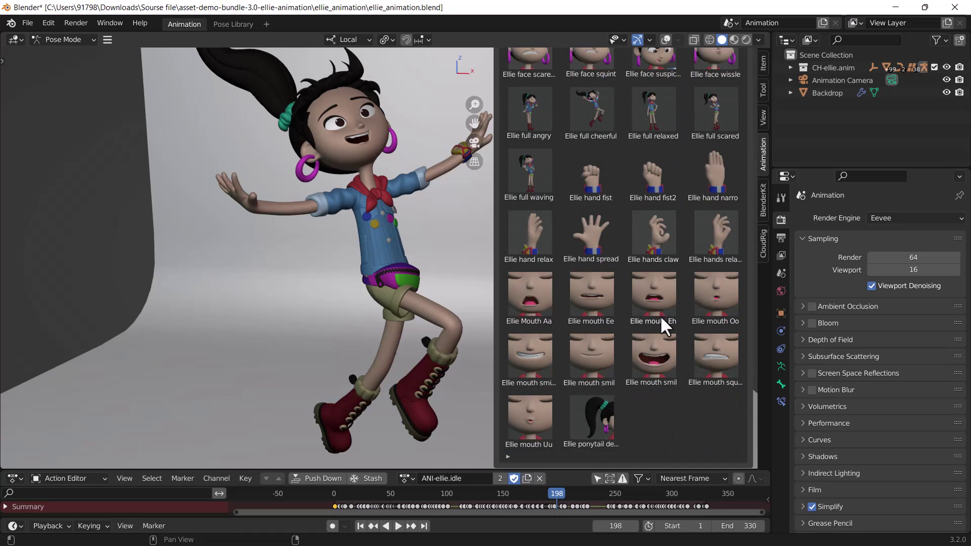